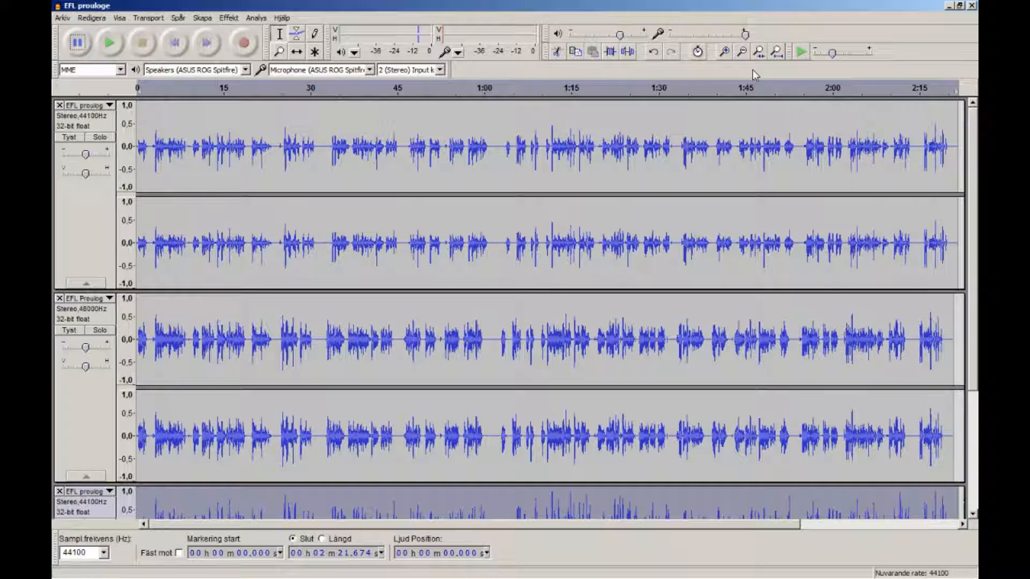
# Undo the last edit and play the opening of the soloed first track while raising its gain slightly.
pyautogui.hotkey('ctrl', 'z')
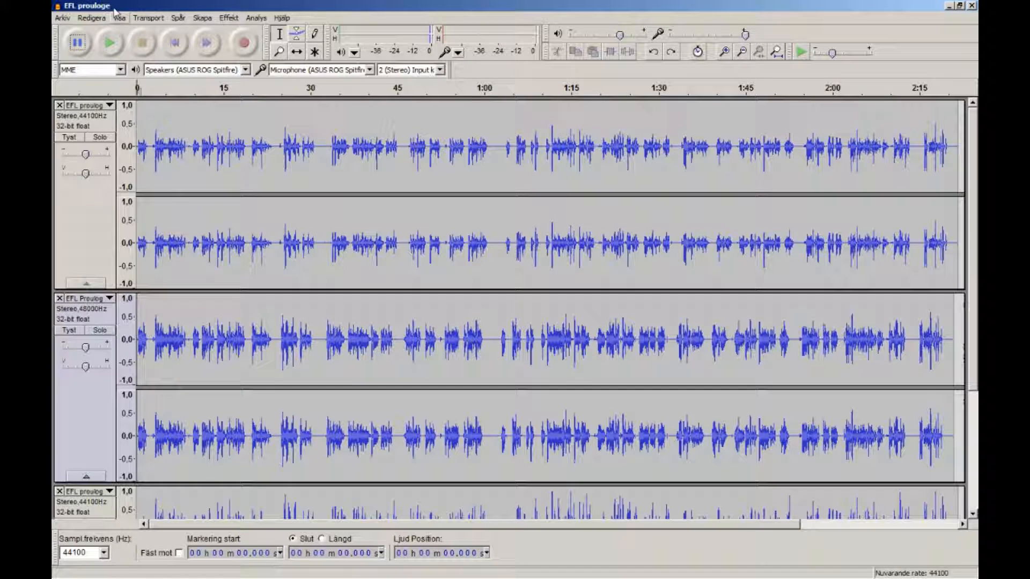
pyautogui.click(103, 141)
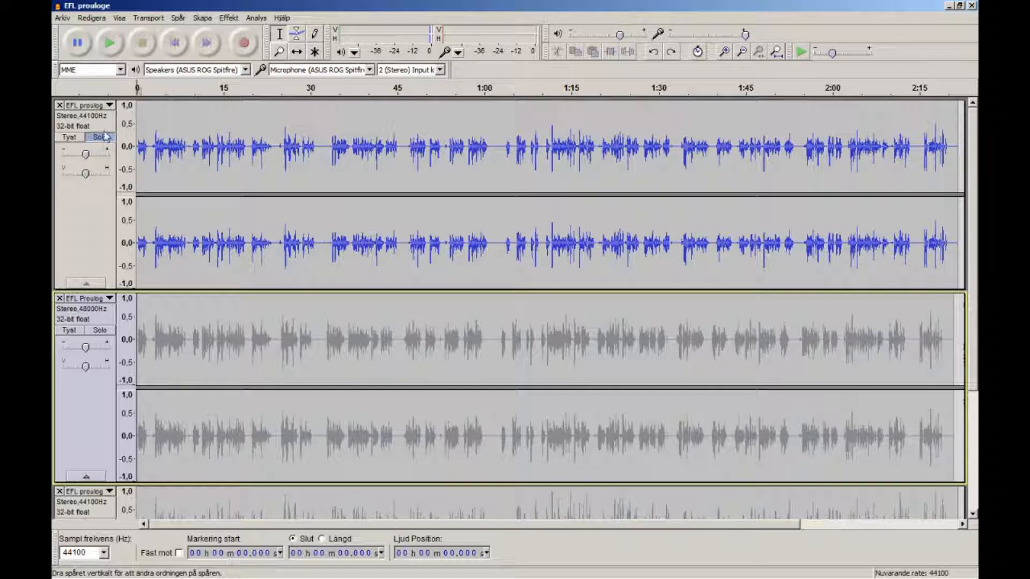
pyautogui.click(106, 48)
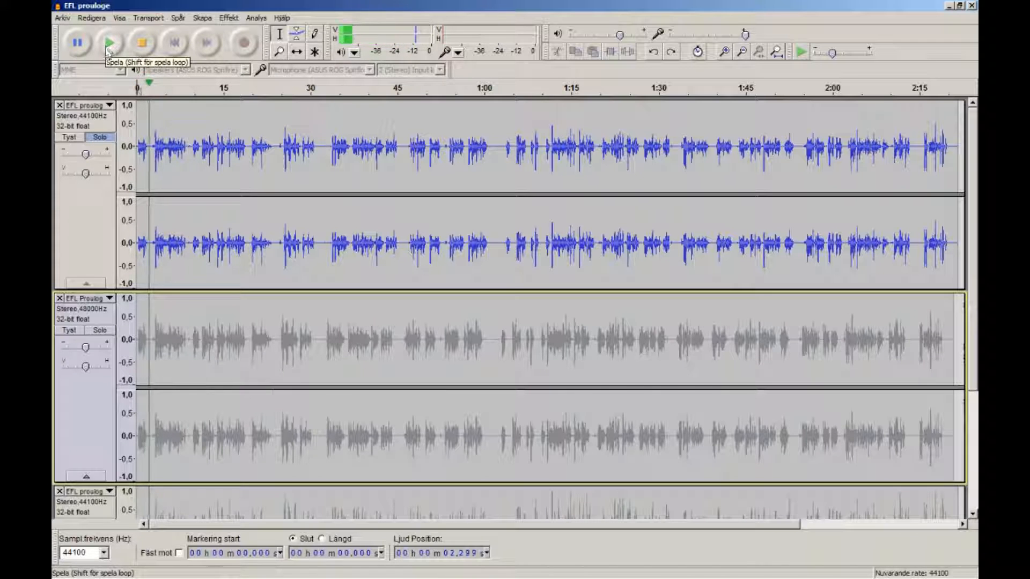
pyautogui.moveTo(91, 160); pyautogui.dragTo(100, 156)
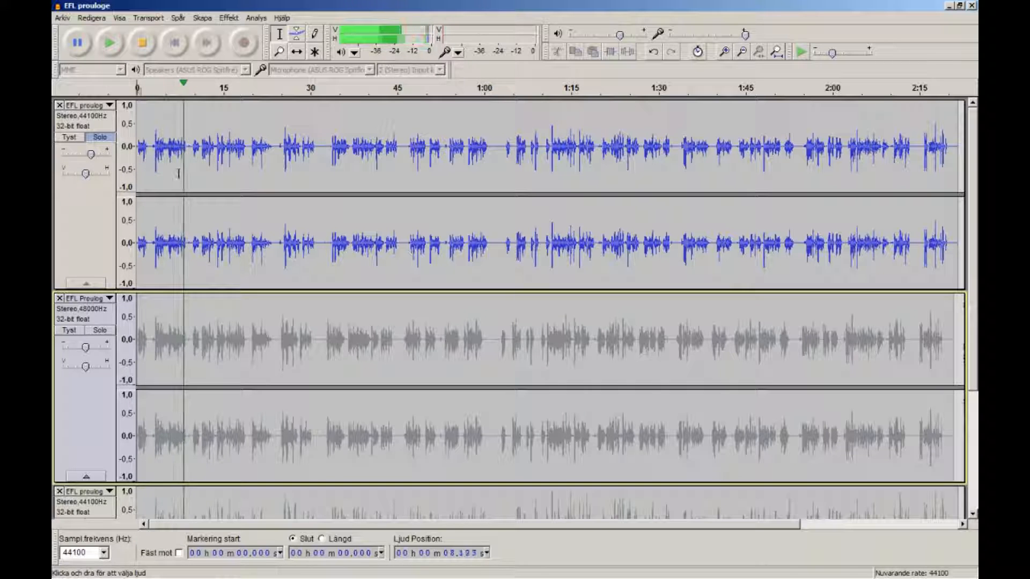
pyautogui.click(143, 46)
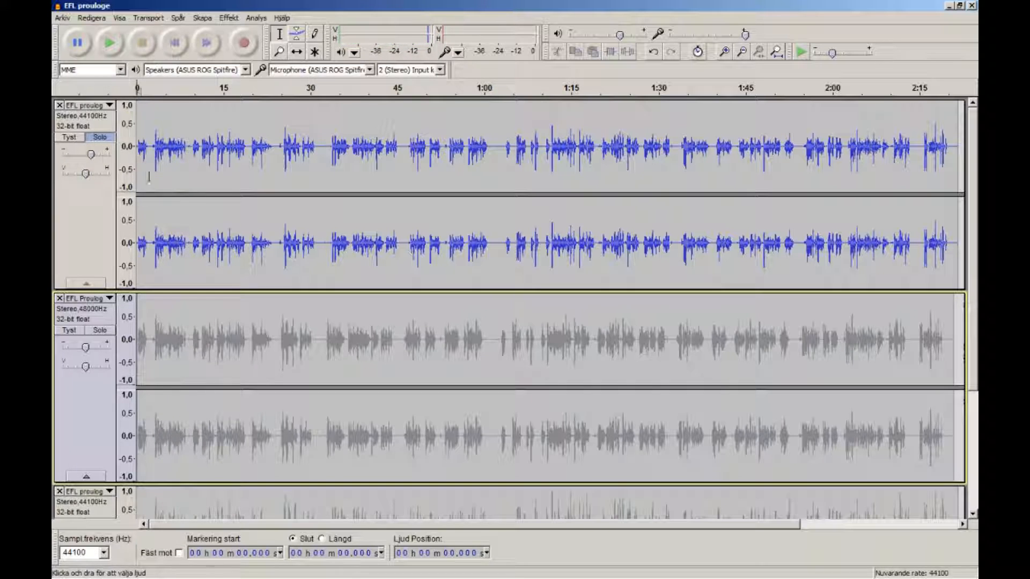
pyautogui.click(99, 137)
# Solo the third track and play its opening seconds, removing the solo after listening.
pyautogui.scroll(-5, 144, 338)
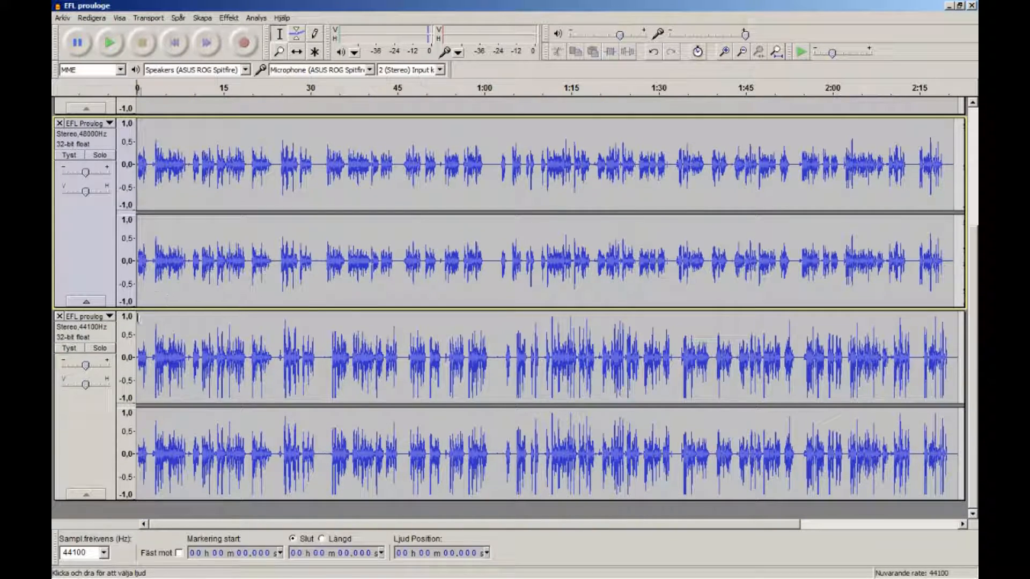
pyautogui.click(101, 349)
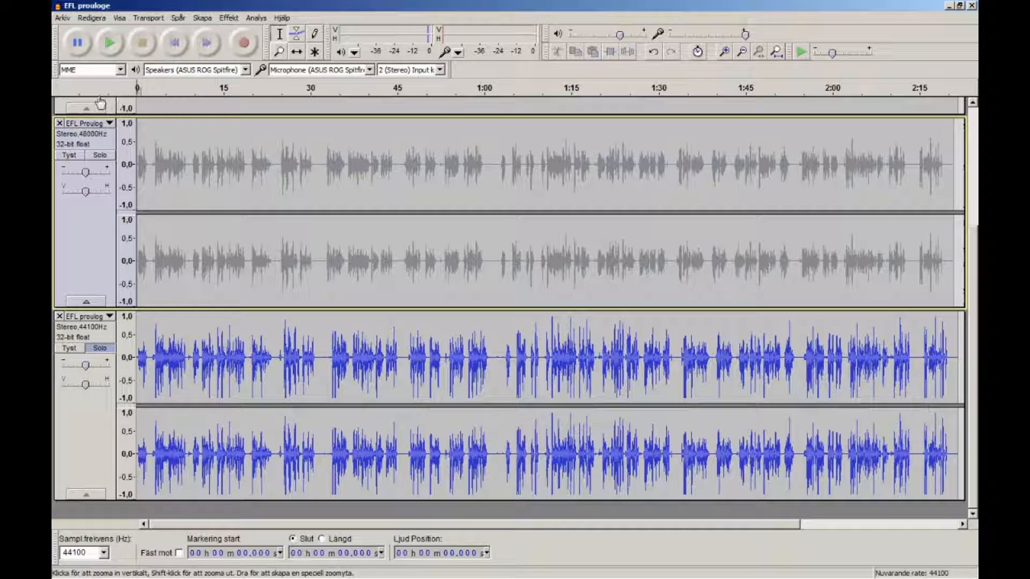
pyautogui.press('space')
pyautogui.press('space')
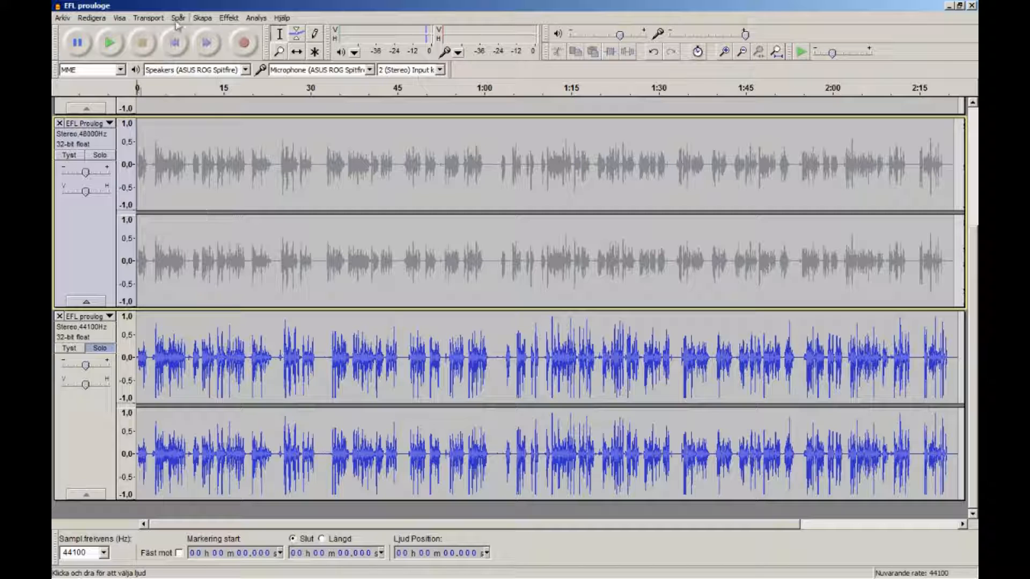
pyautogui.click(110, 44)
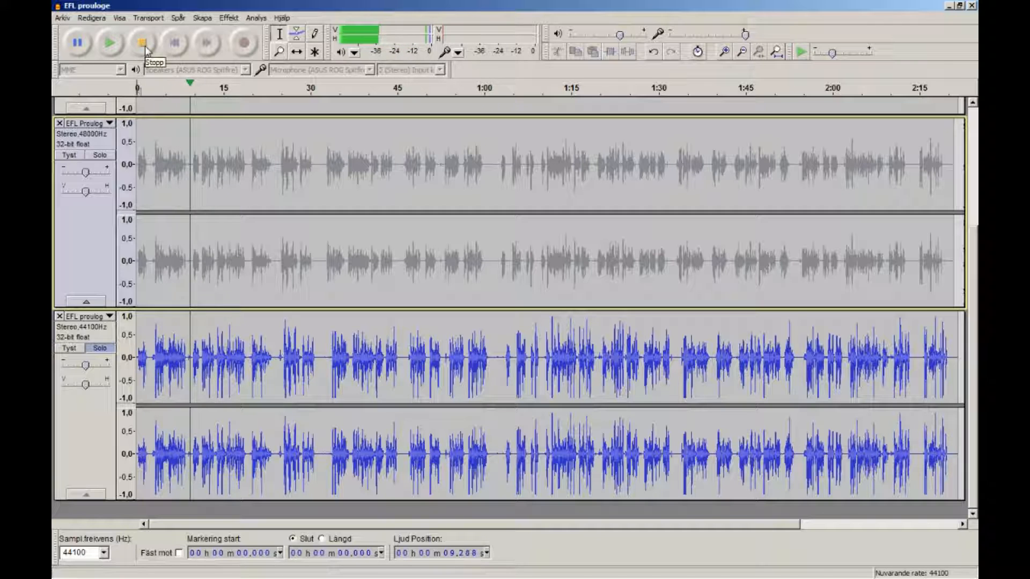
pyautogui.press('space')
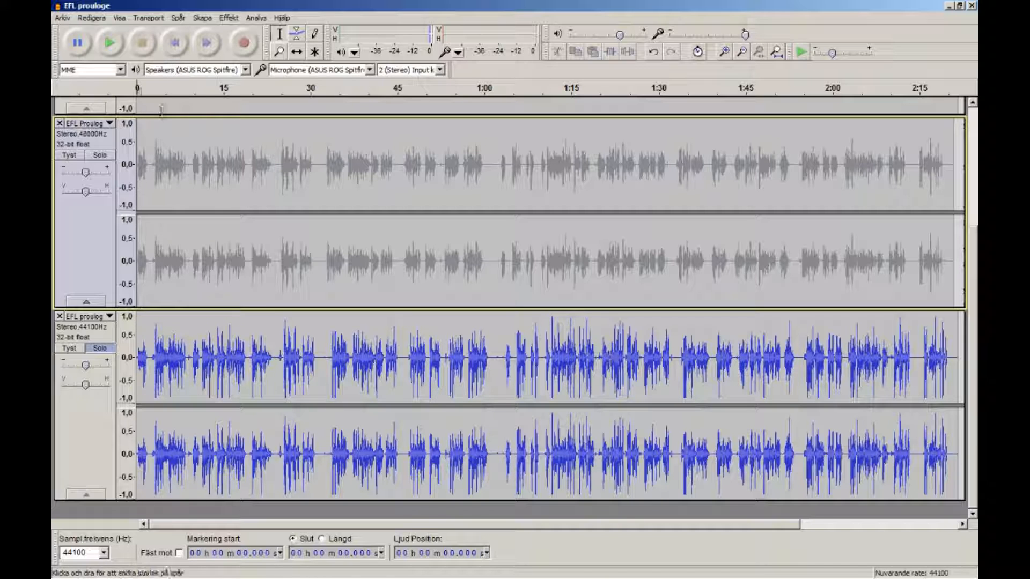
pyautogui.click(108, 352)
# Solo the second track, the 48000 Hz one, and listen to its opening seconds.
pyautogui.click(100, 155)
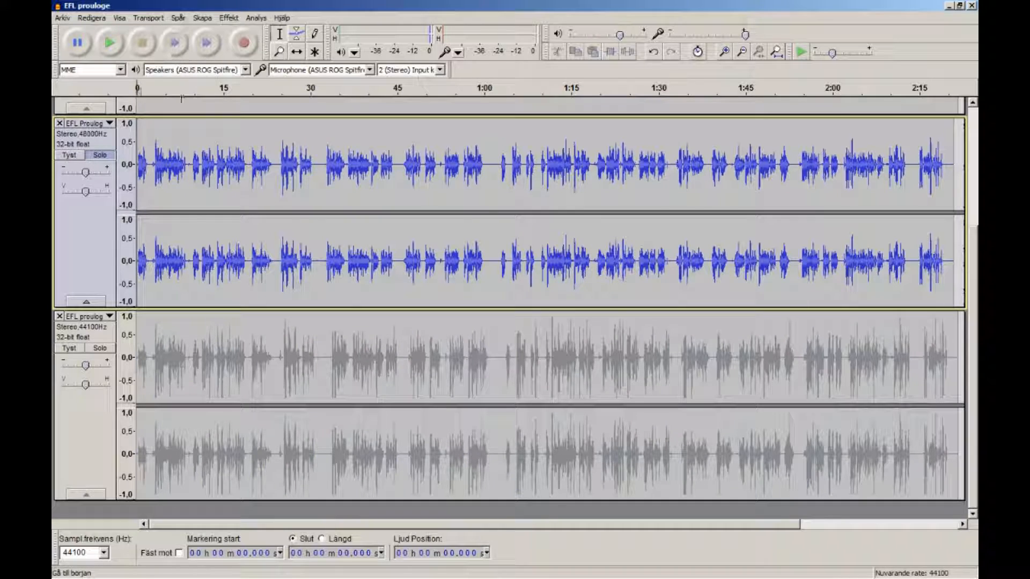
pyautogui.scroll(3, 166, 209)
pyautogui.scroll(-1, 166, 210)
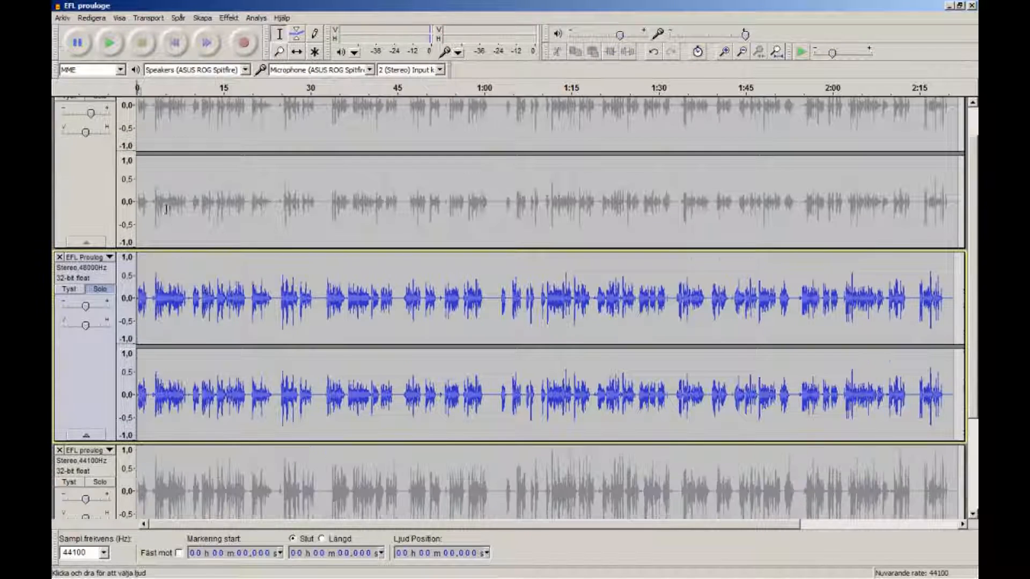
pyautogui.click(107, 43)
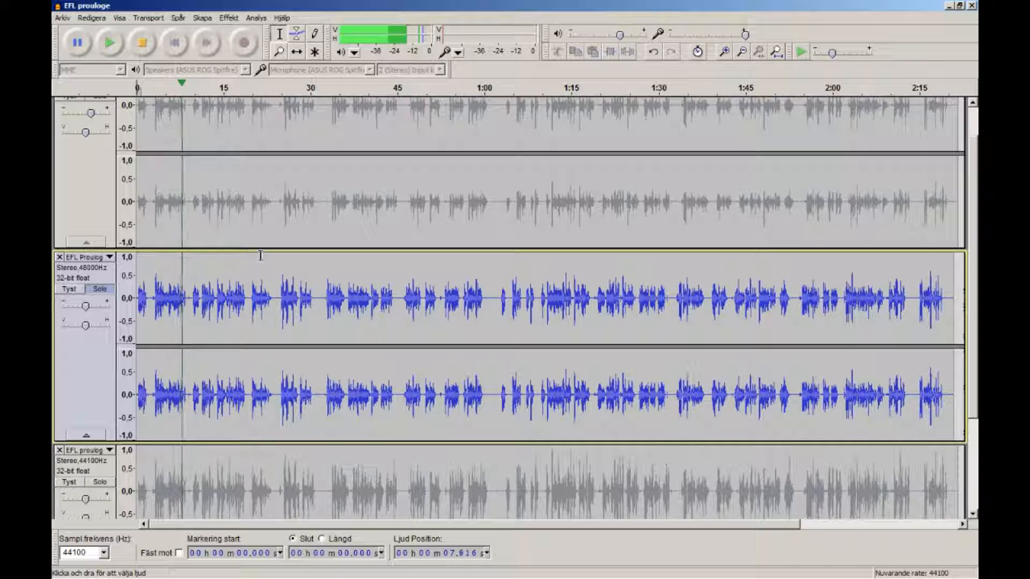
pyautogui.click(143, 44)
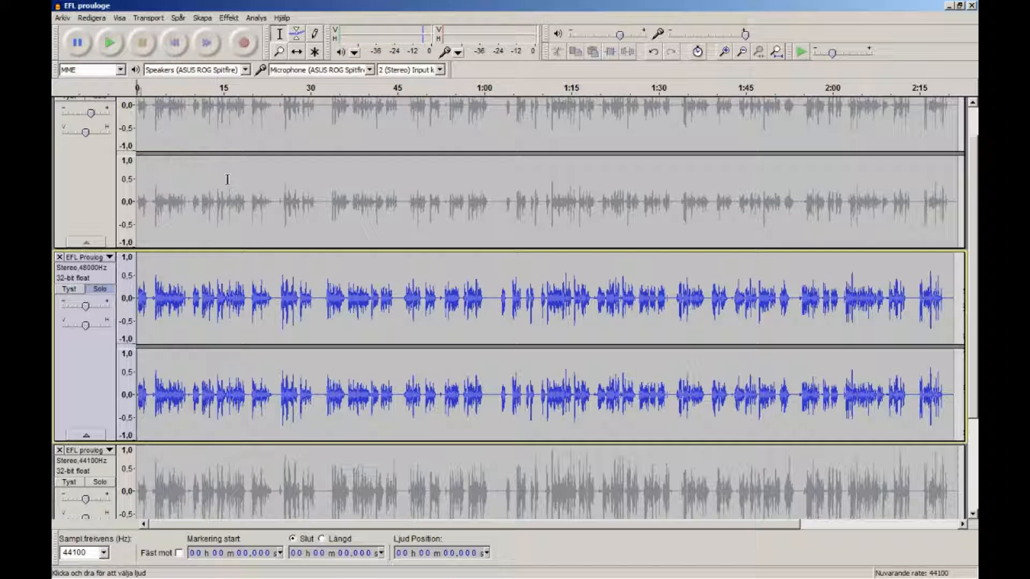
# Remove the second and third tracks, keeping only the first track in the project.
pyautogui.scroll(-2, 315, 369)
pyautogui.scroll(3, 315, 370)
pyautogui.scroll(-3, 315, 371)
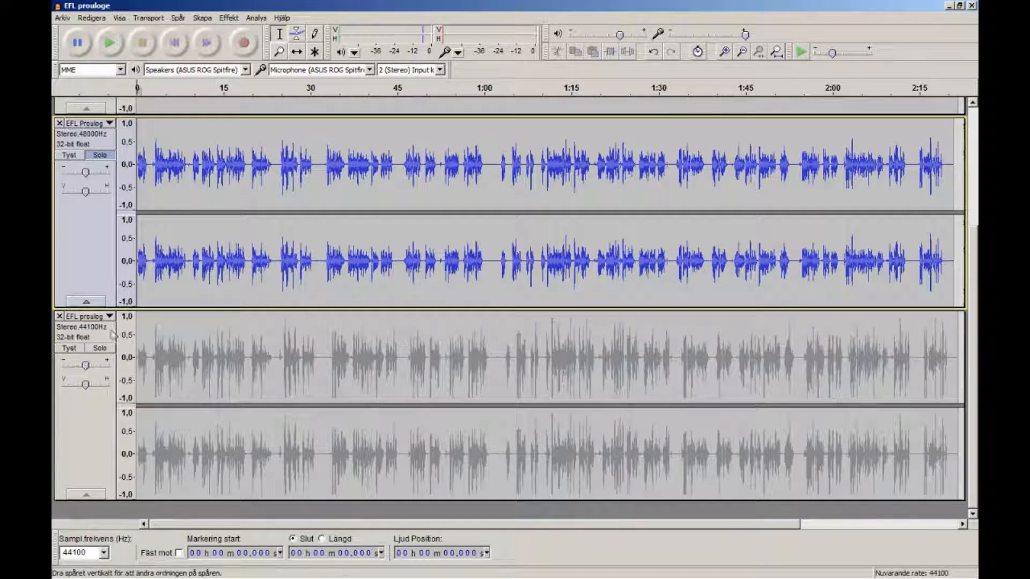
pyautogui.moveTo(61, 318); pyautogui.dragTo(74, 221)
pyautogui.click(60, 303)
# Apply Equalization to the whole remaining track, boosting the bass to about 20 dB and the treble to about 10 dB, after previewing it.
pyautogui.click(281, 241)
pyautogui.hotkey('ctrl', 'a')
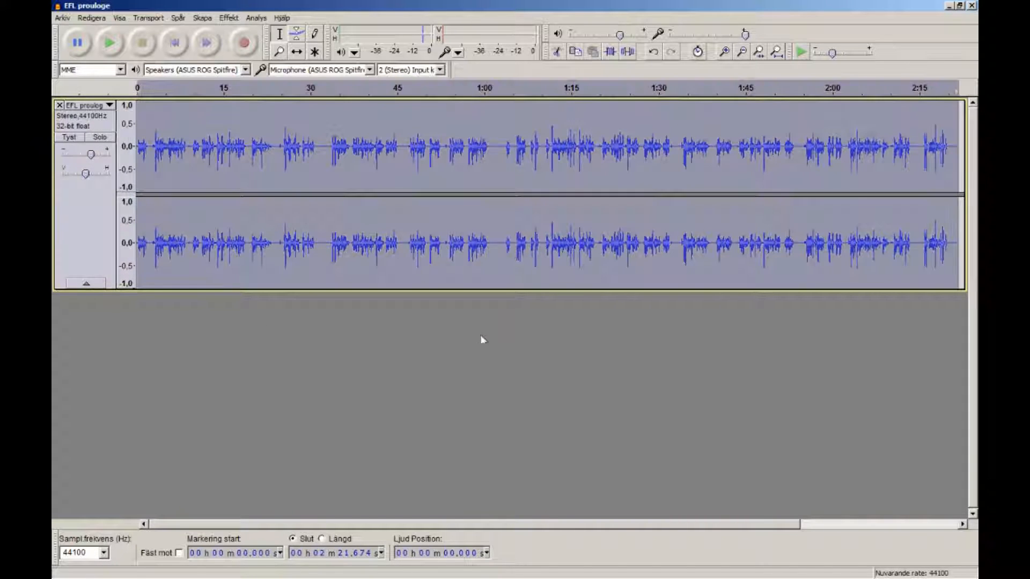
pyautogui.click(228, 18)
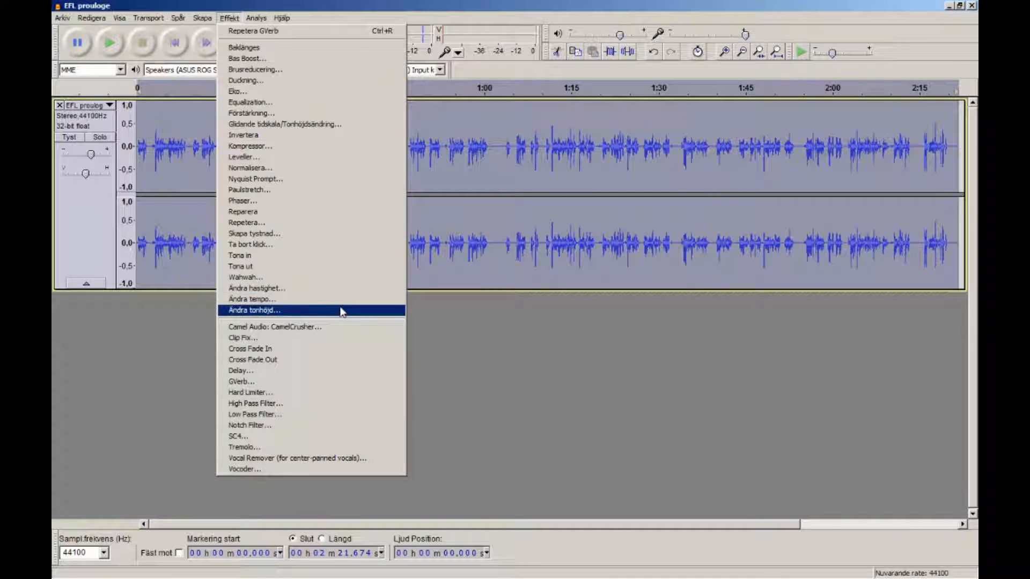
pyautogui.click(274, 106)
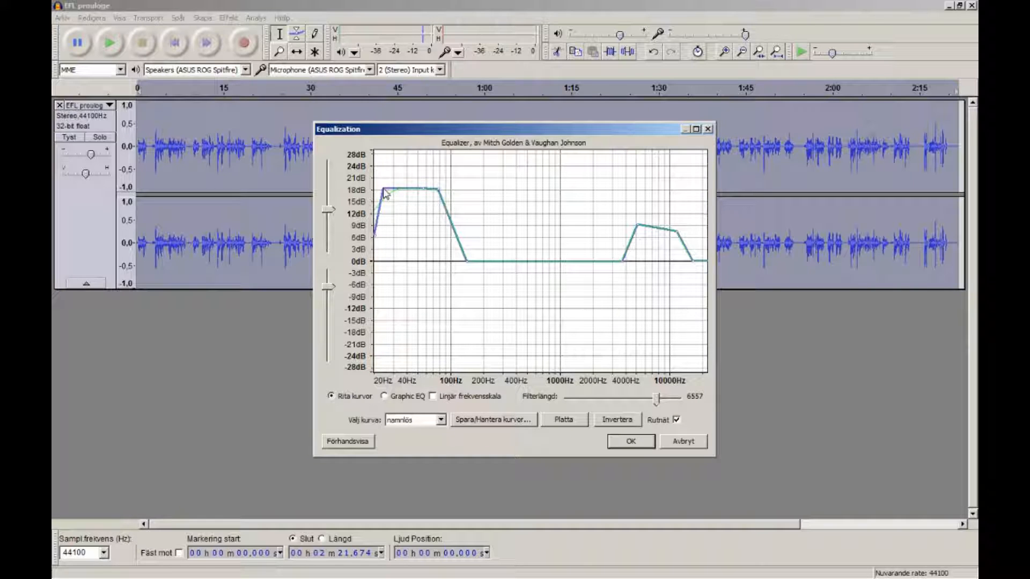
pyautogui.moveTo(384, 191); pyautogui.dragTo(418, 181)
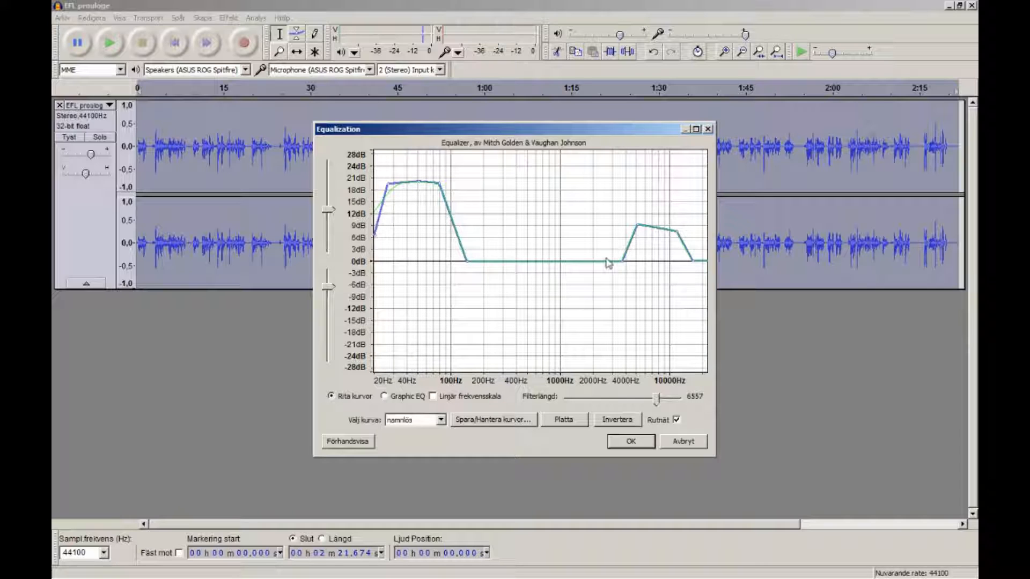
pyautogui.moveTo(638, 224); pyautogui.dragTo(671, 221)
pyautogui.click(360, 443)
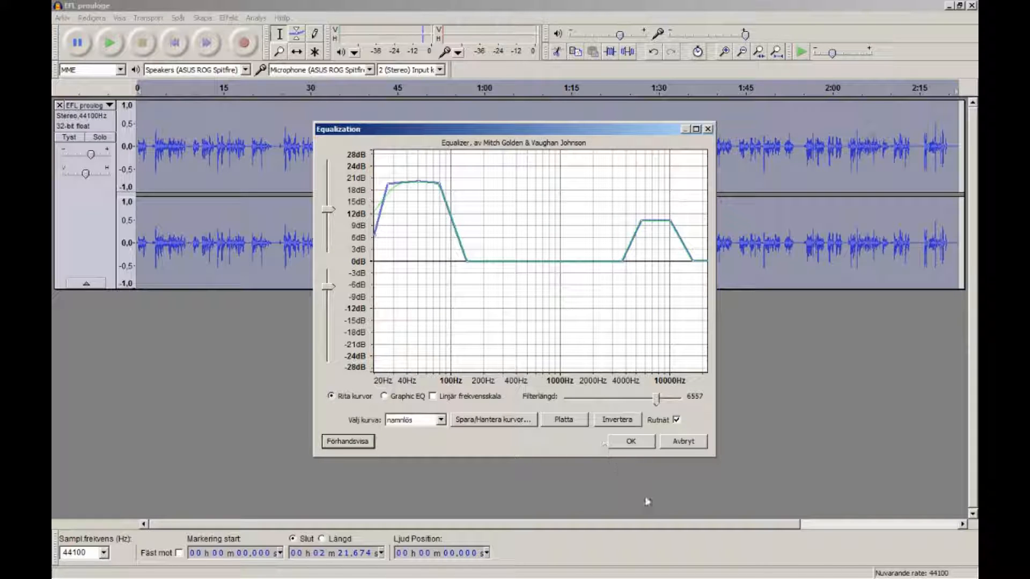
pyautogui.click(633, 441)
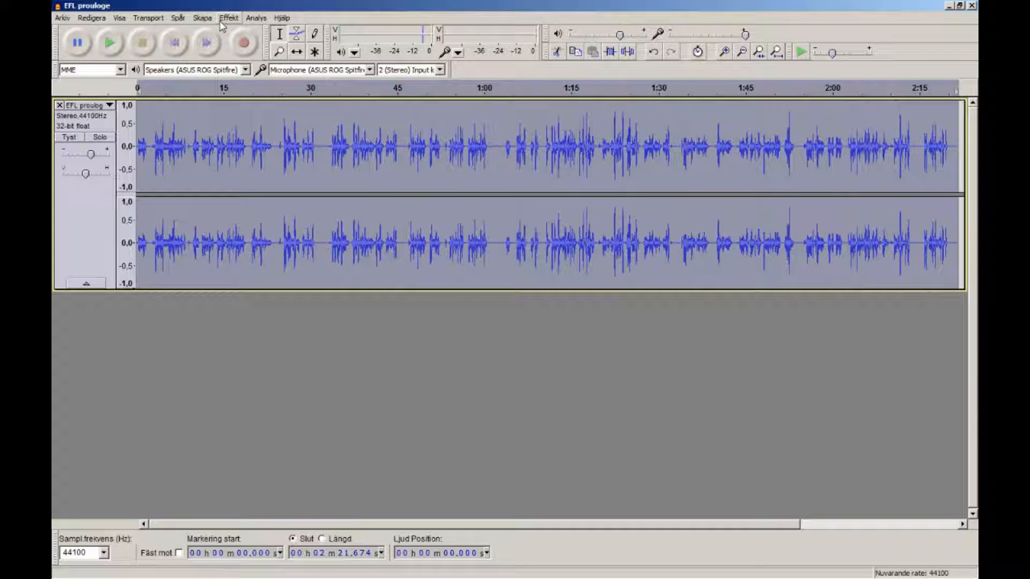
# Play the equalized track from the beginning for a few seconds to check the sound.
pyautogui.click(174, 43)
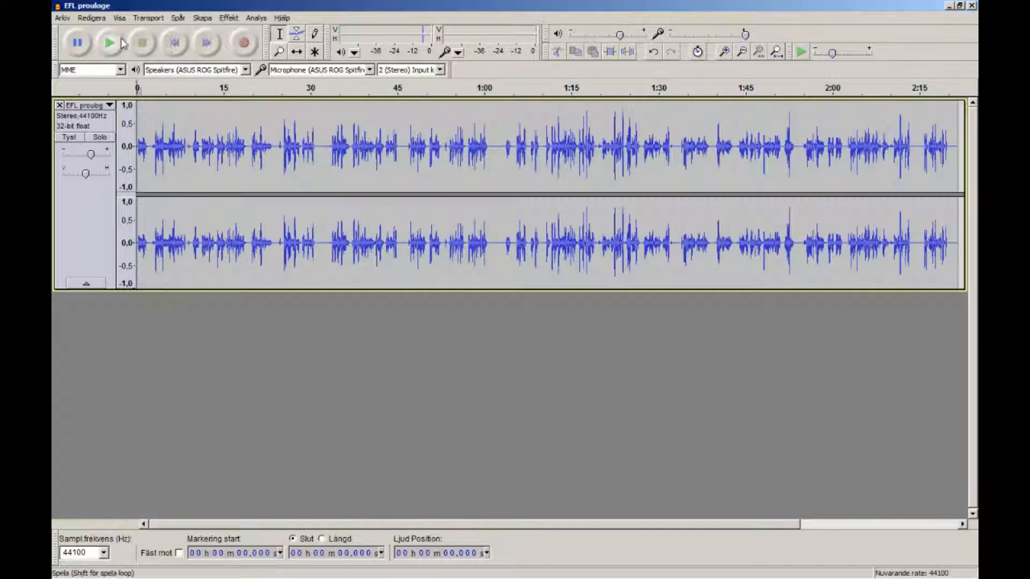
pyautogui.click(110, 43)
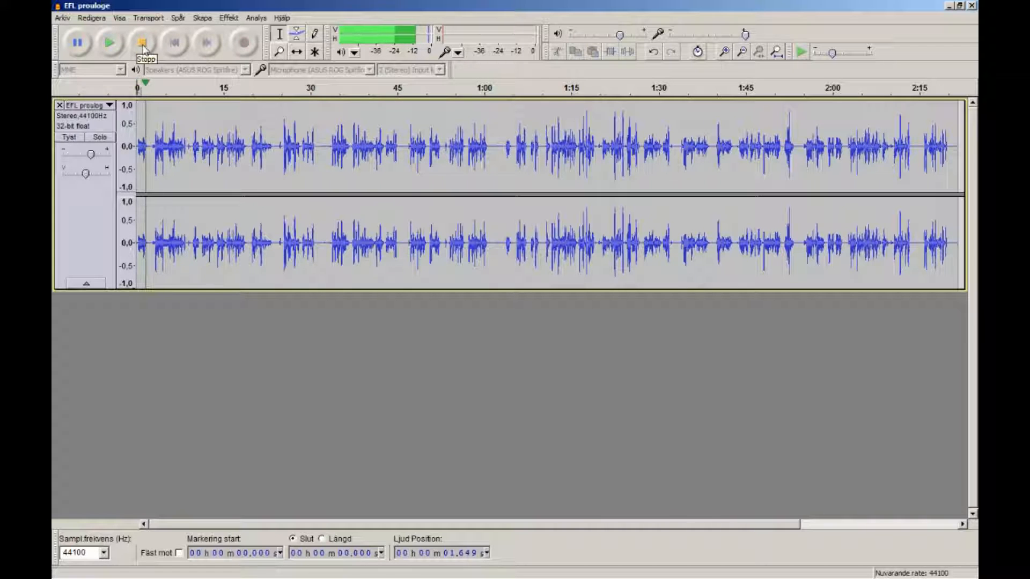
pyautogui.click(143, 45)
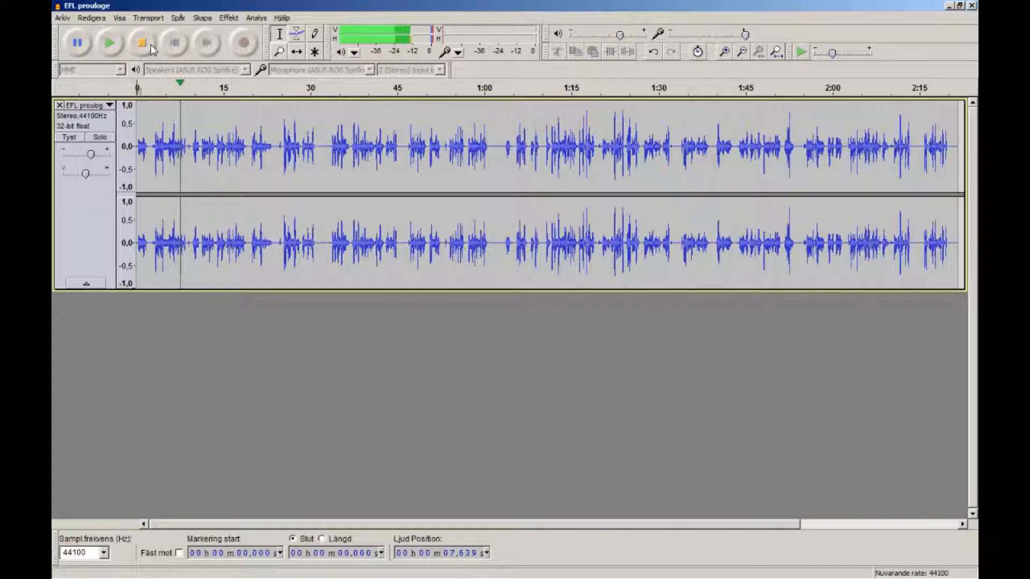
pyautogui.click(150, 44)
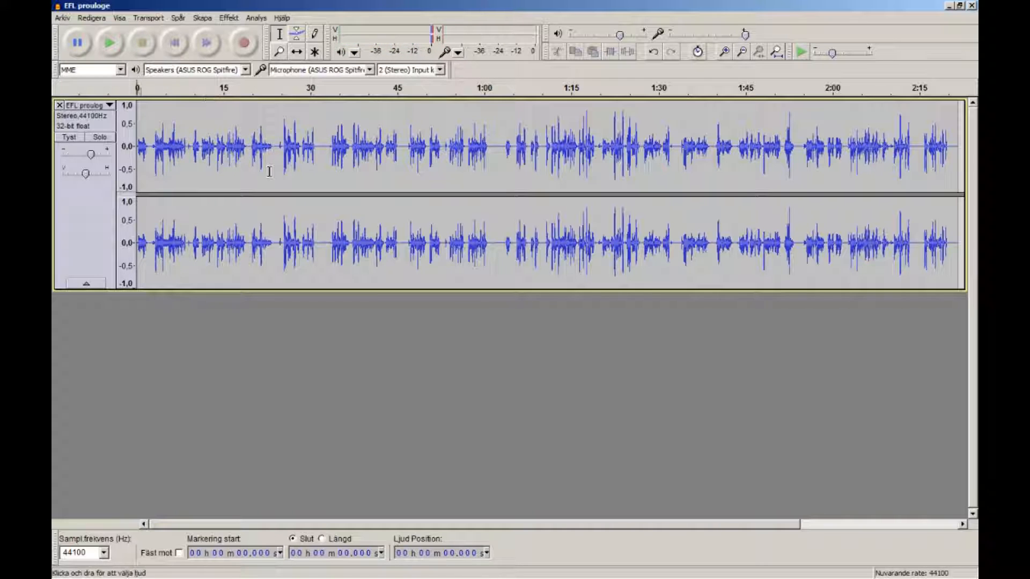
# Open GVerb for the whole track and set the room size to about 42 m and the reverb time to about 3.8 s.
pyautogui.hotkey('ctrl', 'a')
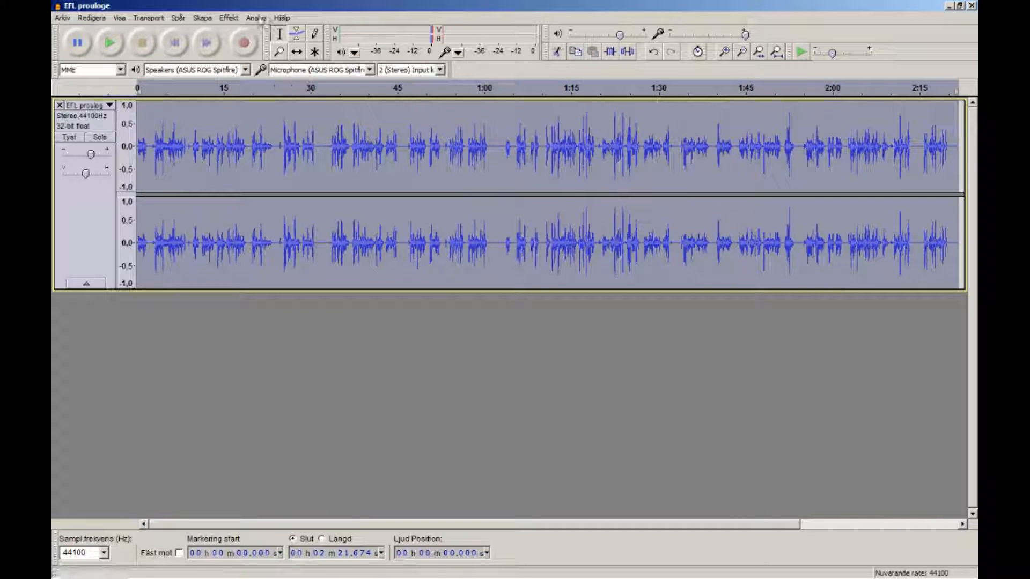
pyautogui.click(227, 17)
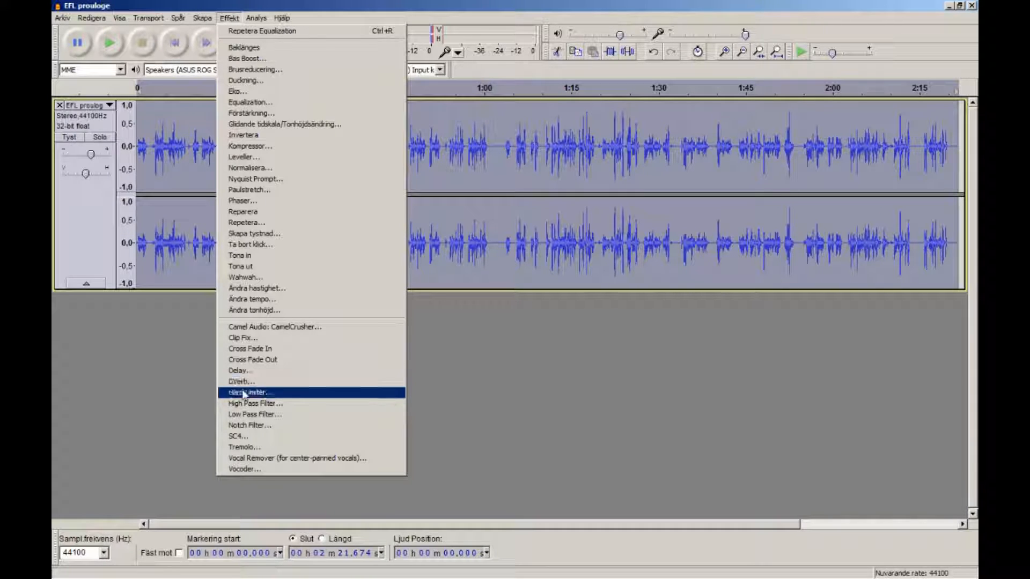
pyautogui.click(402, 382)
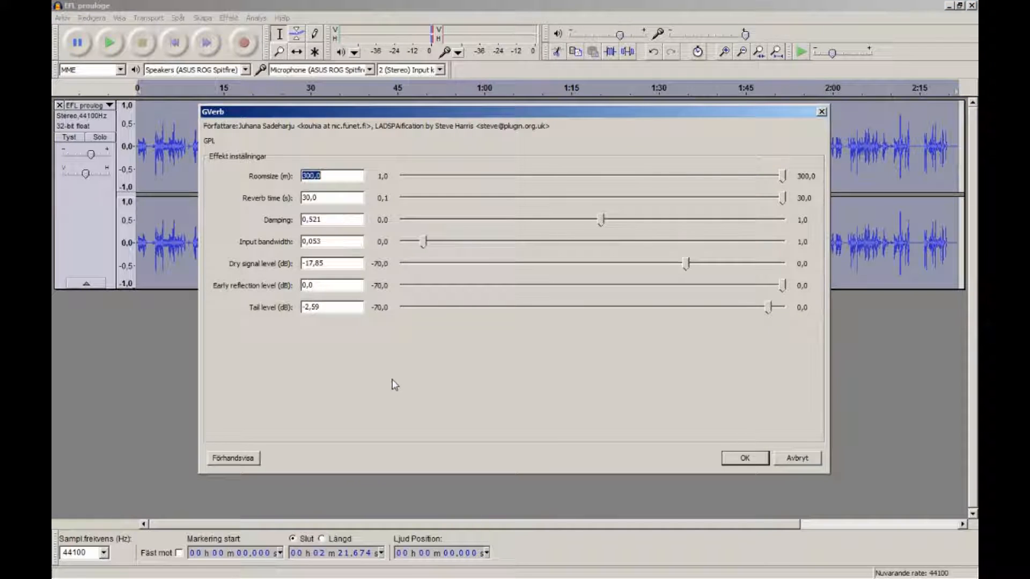
pyautogui.moveTo(495, 114); pyautogui.dragTo(549, 100)
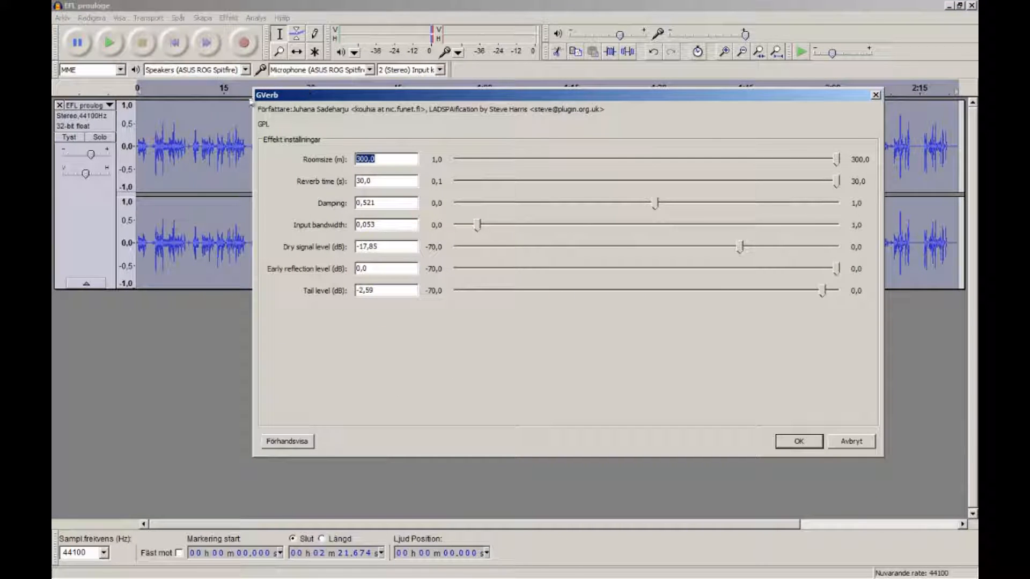
pyautogui.click(229, 18)
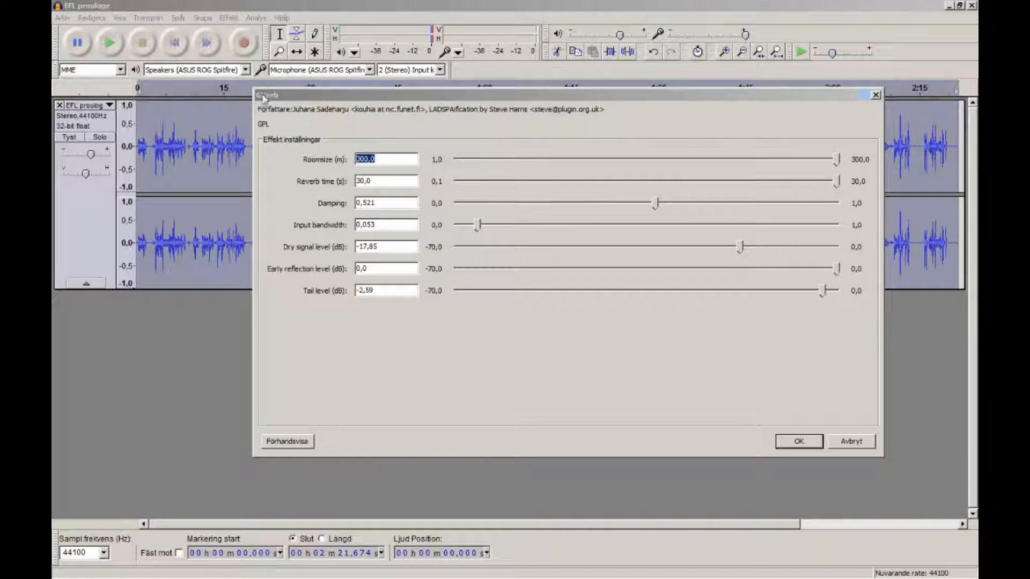
pyautogui.moveTo(292, 99); pyautogui.dragTo(272, 86)
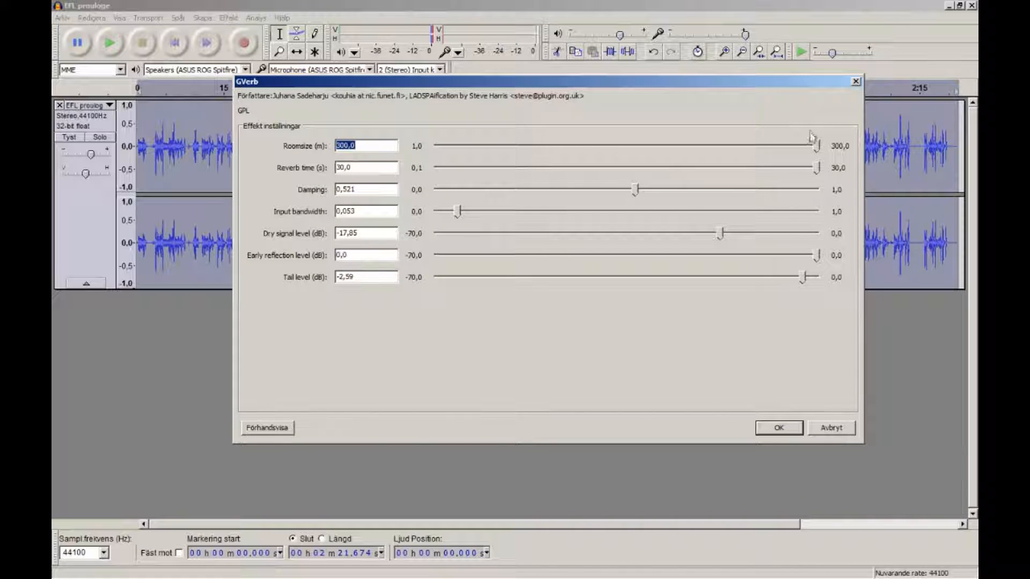
pyautogui.moveTo(818, 146); pyautogui.dragTo(490, 150)
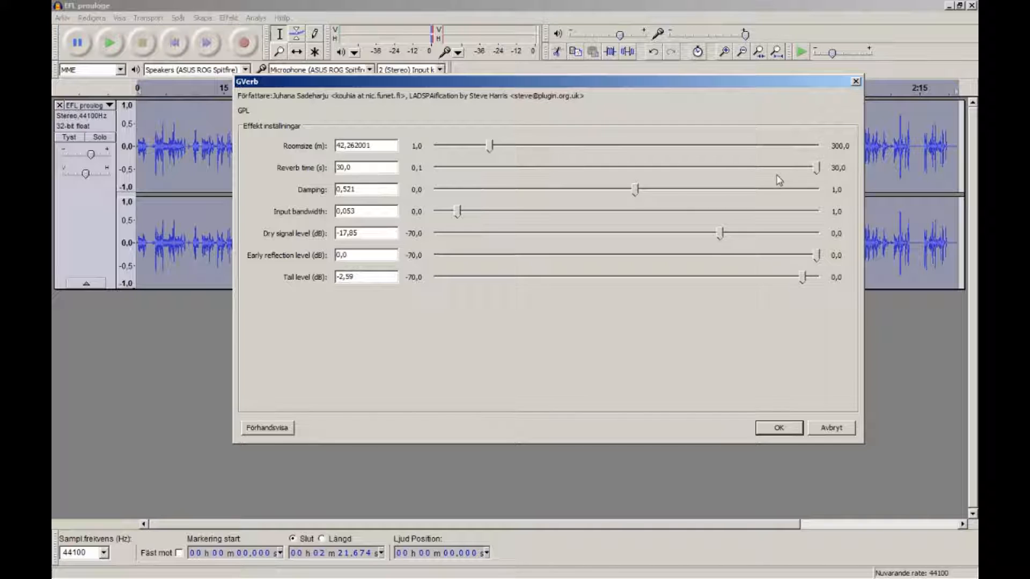
pyautogui.moveTo(819, 168); pyautogui.dragTo(485, 170)
# Raise the GVerb dry signal level to about -5.3 dB and the tail level to 0 dB, and preview the reverb.
pyautogui.moveTo(459, 217)
pyautogui.mouseDown()
pyautogui.moveTo(481, 217)
pyautogui.moveTo(437, 221)
pyautogui.moveTo(466, 222)
pyautogui.mouseUp()
pyautogui.moveTo(460, 217)
pyautogui.mouseDown()
pyautogui.moveTo(977, 210)
pyautogui.moveTo(372, 167)
pyautogui.moveTo(456, 215)
pyautogui.mouseUp()
pyautogui.moveTo(723, 234); pyautogui.dragTo(790, 237)
pyautogui.moveTo(802, 278)
pyautogui.mouseDown()
pyautogui.moveTo(444, 277)
pyautogui.moveTo(842, 276)
pyautogui.moveTo(790, 274)
pyautogui.moveTo(821, 276)
pyautogui.mouseUp()
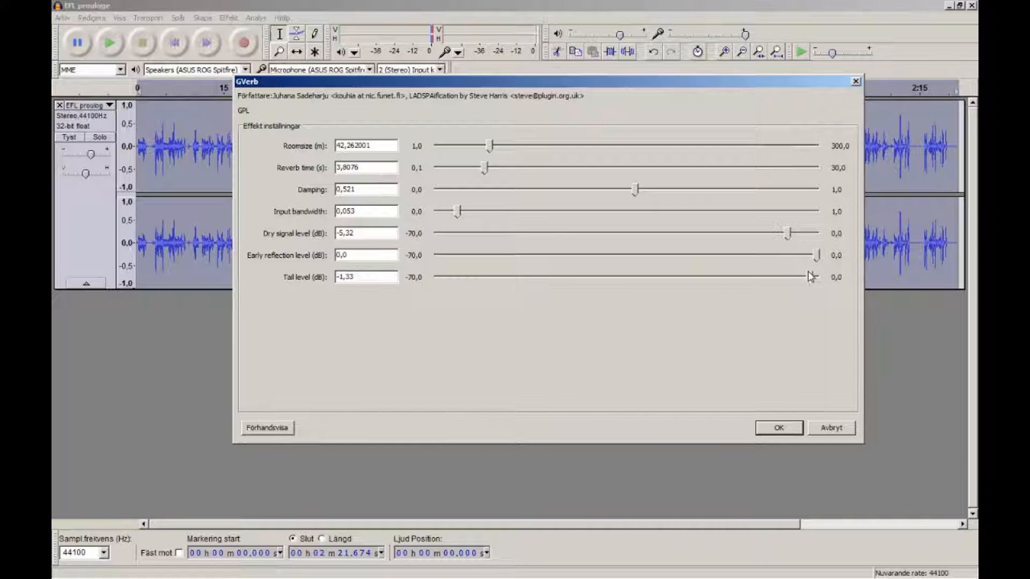
pyautogui.click(283, 428)
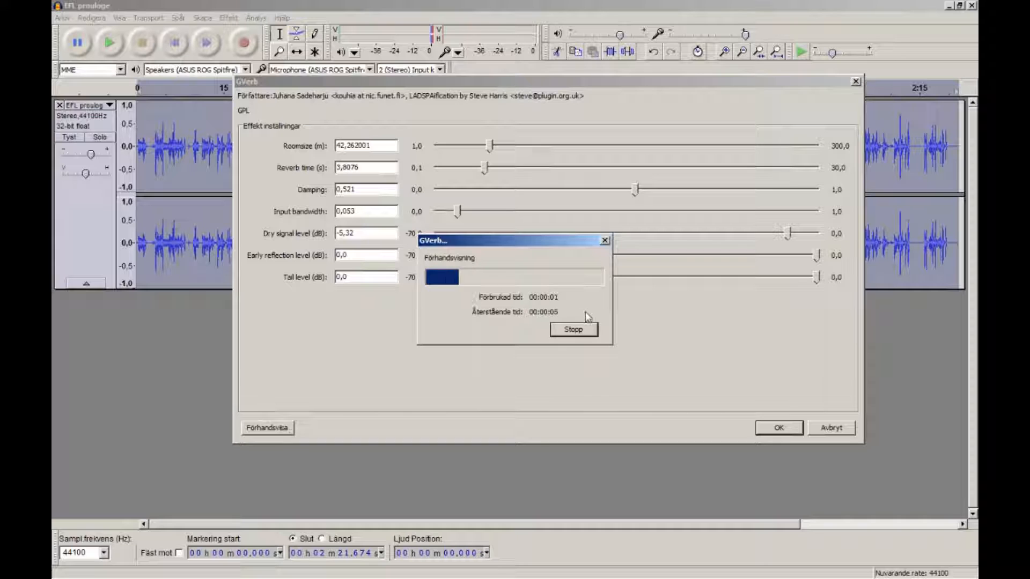
pyautogui.click(584, 330)
# Lower the GVerb tail level to about -53.1 dB and the input bandwidth to about 0.017, previewing the reverb after each change.
pyautogui.moveTo(817, 277); pyautogui.dragTo(530, 279)
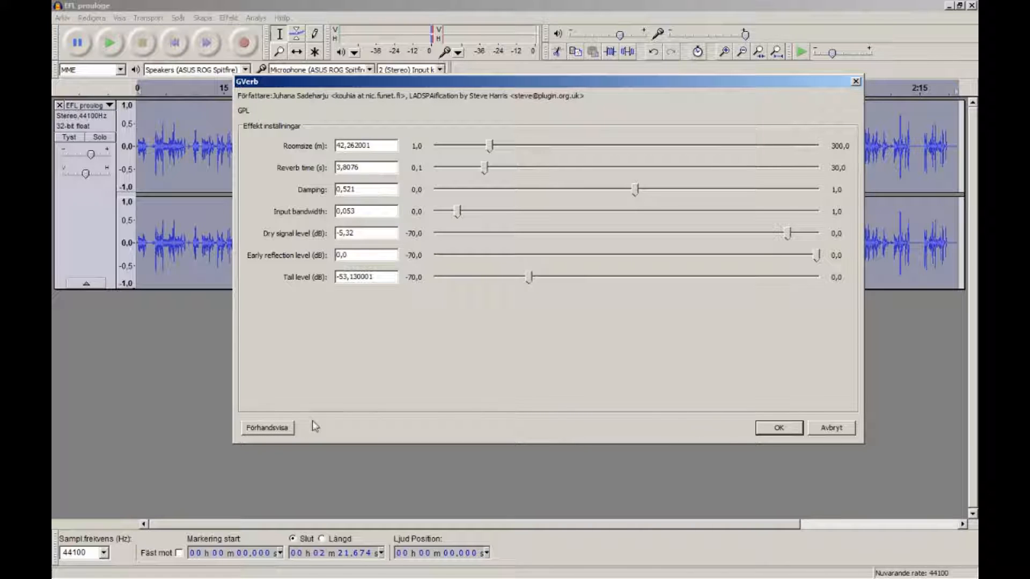
pyautogui.click(287, 427)
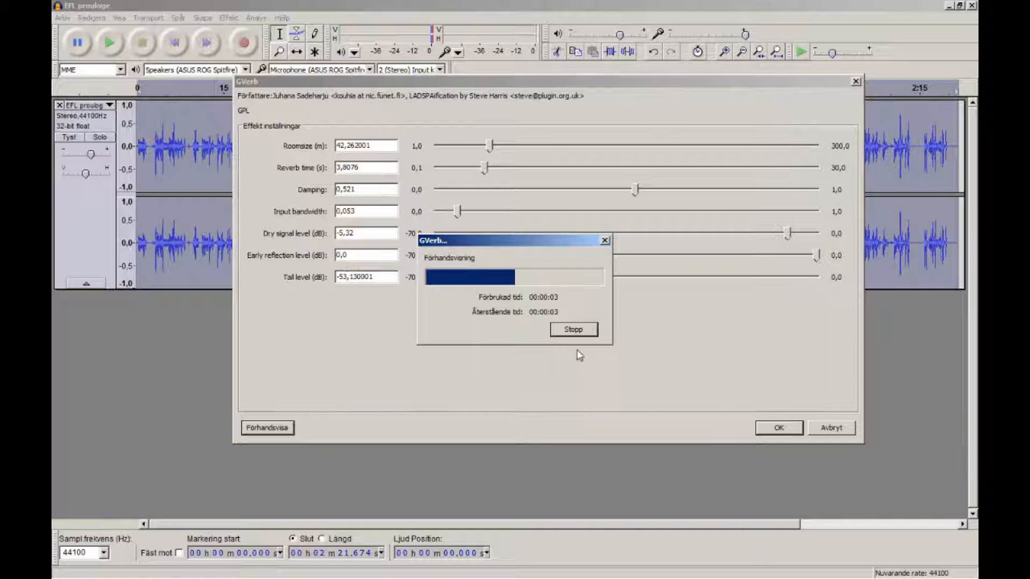
pyautogui.click(574, 331)
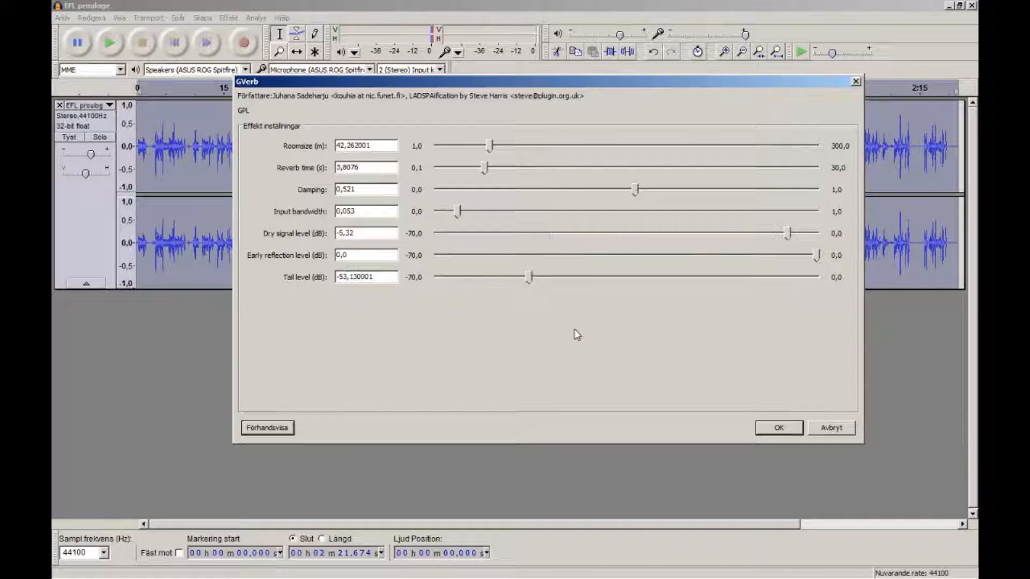
pyautogui.moveTo(460, 214); pyautogui.dragTo(445, 216)
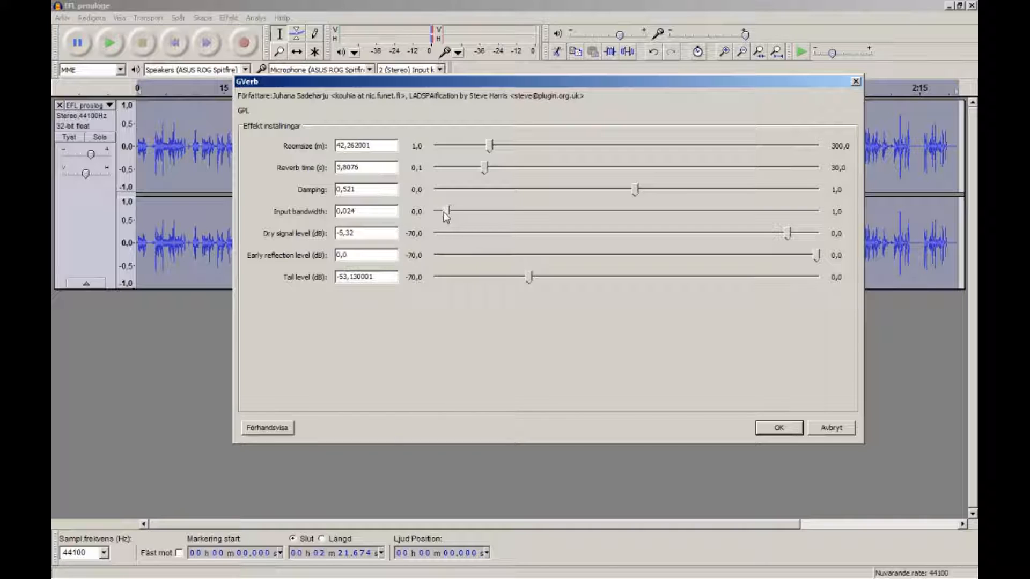
pyautogui.click(285, 428)
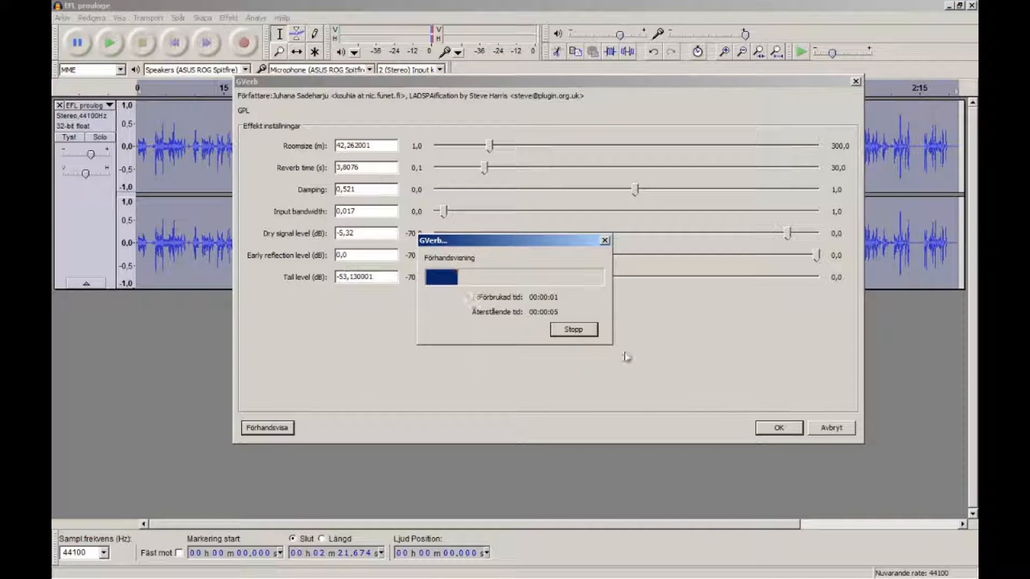
# Reduce the GVerb room size to about 20.7 m and the reverb time to about 2.6 s, and apply the reverb to the whole track.
pyautogui.moveTo(490, 145); pyautogui.dragTo(465, 144)
pyautogui.moveTo(484, 168); pyautogui.dragTo(471, 173)
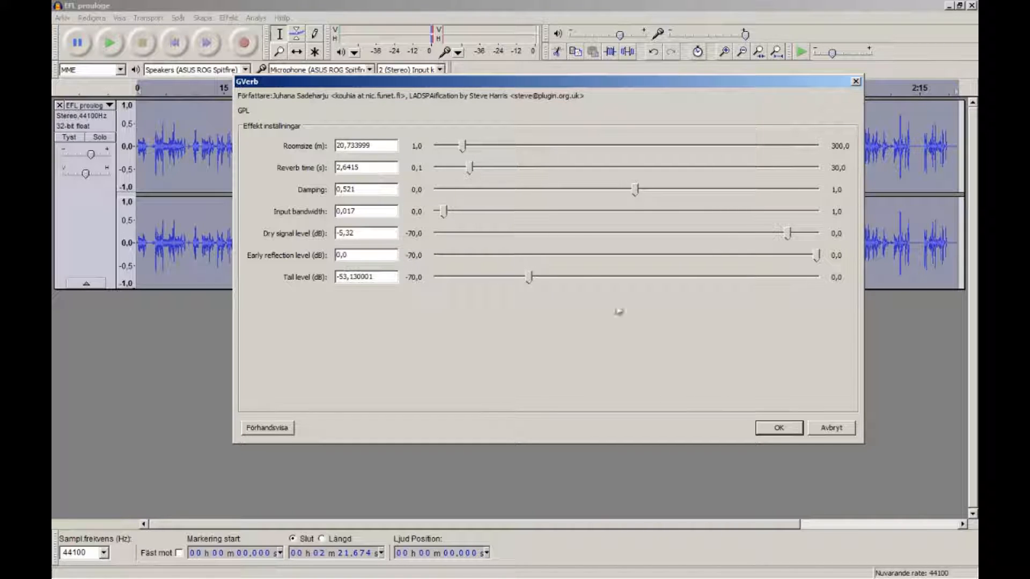
pyautogui.click(774, 430)
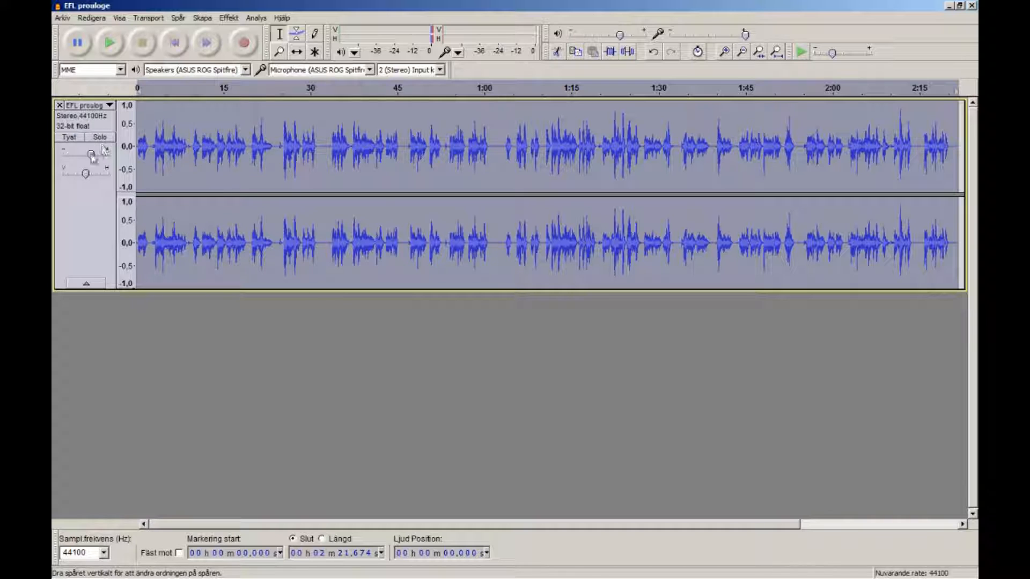
# Lower the track's gain slightly and return to the beginning of the recording.
pyautogui.moveTo(90, 157); pyautogui.dragTo(80, 159)
pyautogui.click(173, 36)
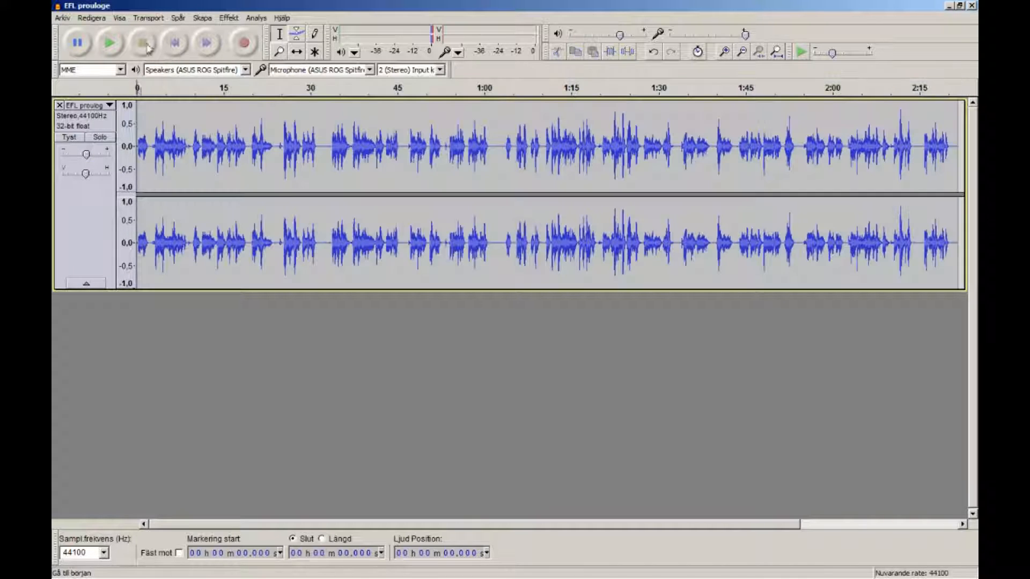
pyautogui.click(233, 19)
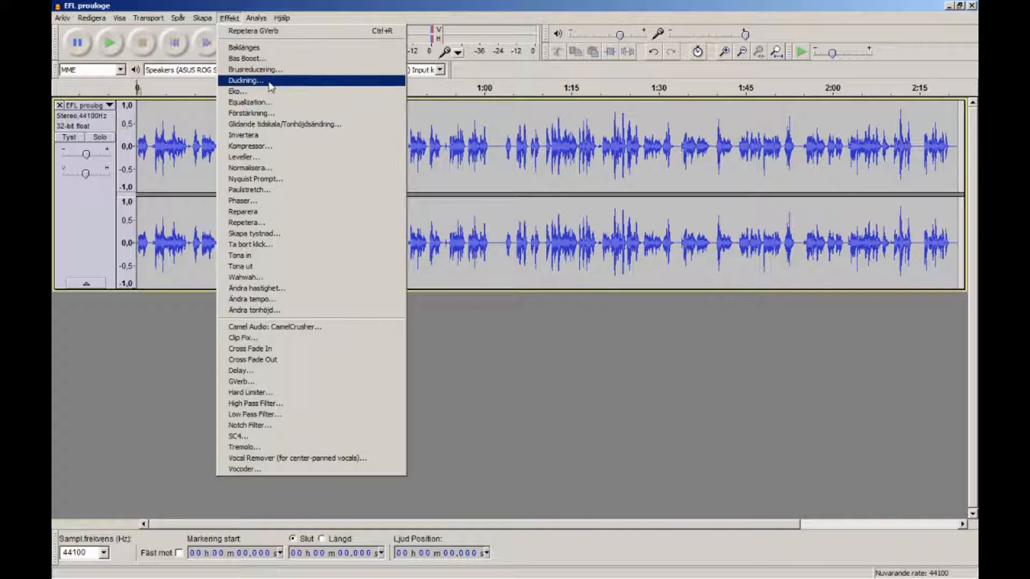
pyautogui.click(271, 115)
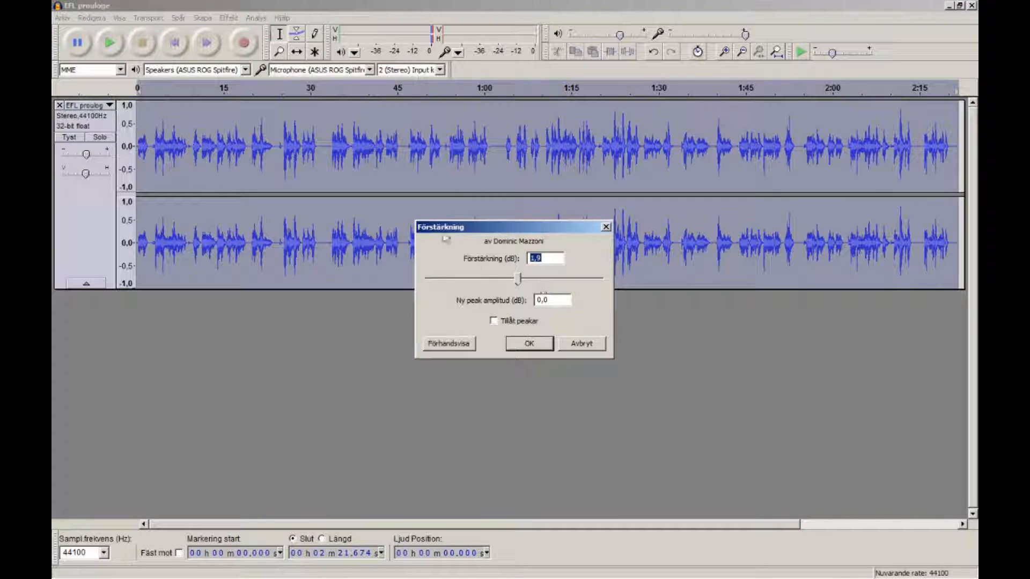
pyautogui.moveTo(520, 280)
pyautogui.mouseDown()
pyautogui.moveTo(435, 279)
pyautogui.moveTo(607, 279)
pyautogui.moveTo(492, 279)
pyautogui.moveTo(524, 279)
pyautogui.mouseUp()
pyautogui.click(606, 228)
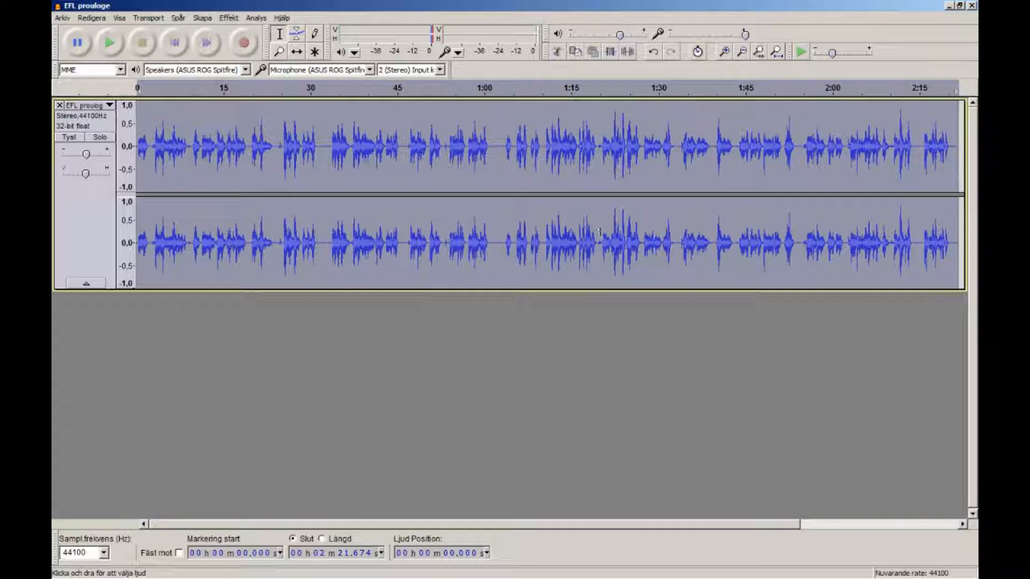
# Play the reverb-treated track from the beginning for about 20 seconds, fine-tuning its gain while listening, and stop playback.
pyautogui.click(177, 45)
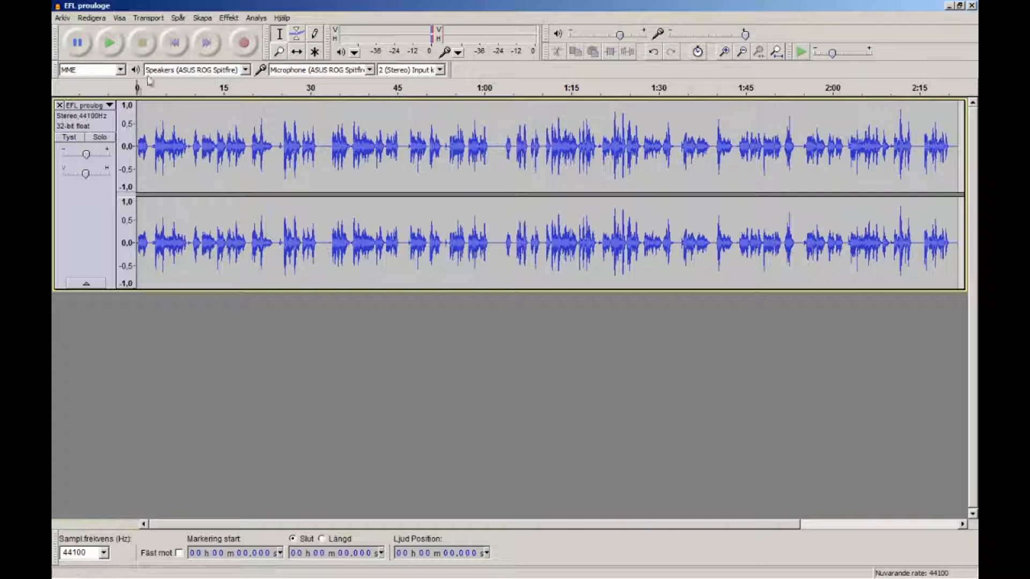
pyautogui.click(229, 19)
pyautogui.click(232, 19)
pyautogui.click(112, 43)
pyautogui.moveTo(86, 155); pyautogui.dragTo(89, 156)
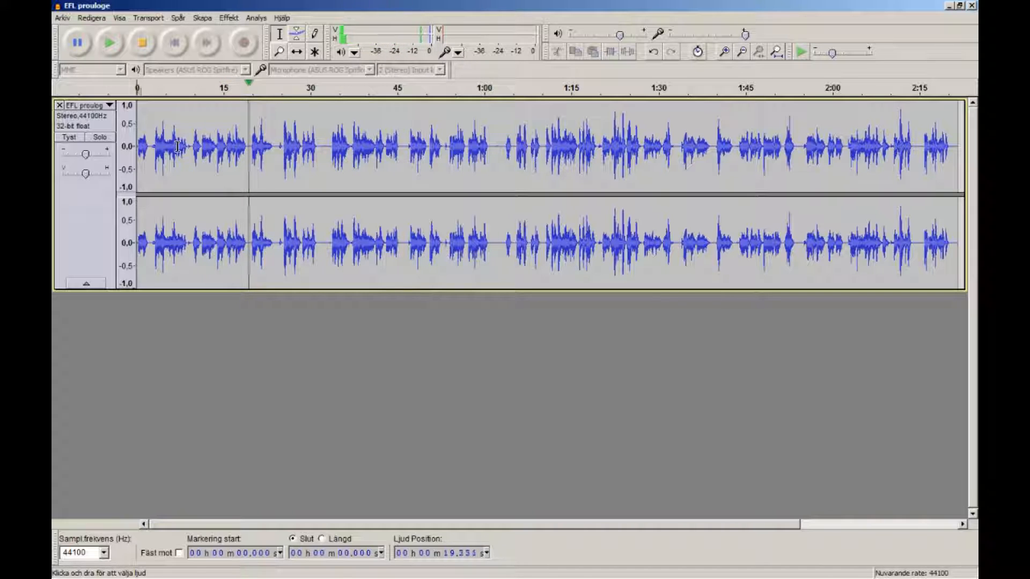
pyautogui.click(143, 43)
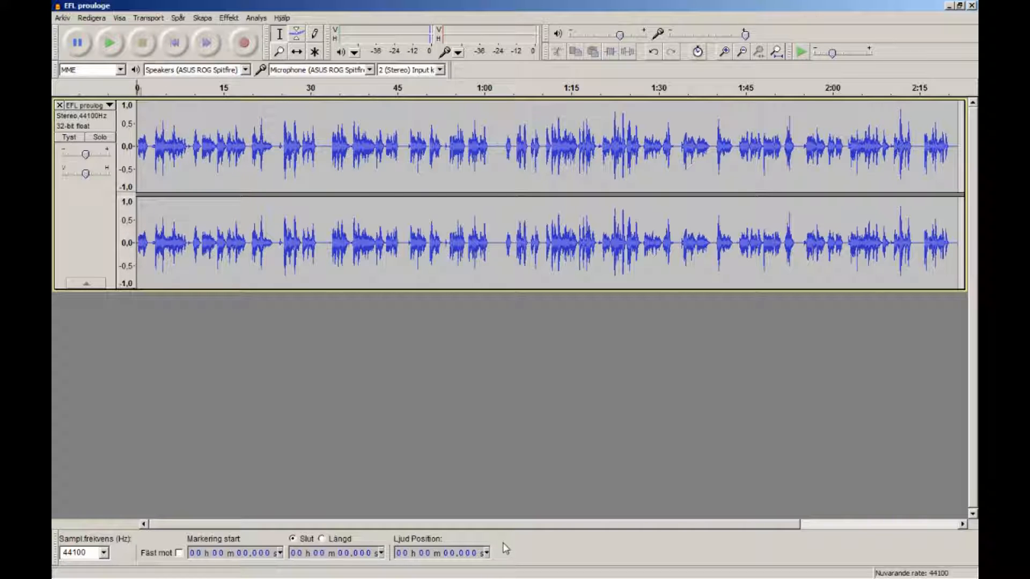
pyautogui.moveTo(515, 527); pyautogui.dragTo(405, 528)
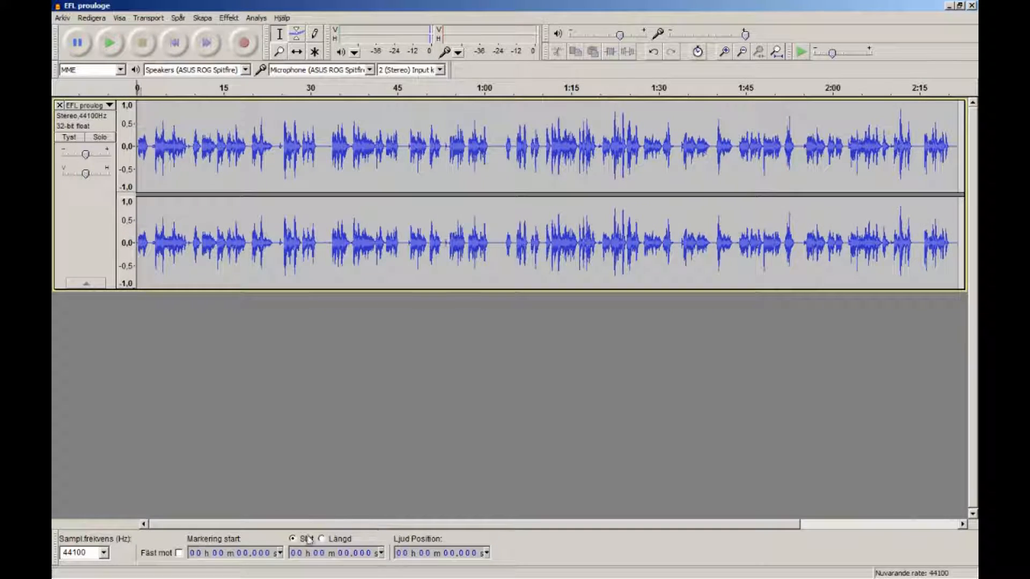